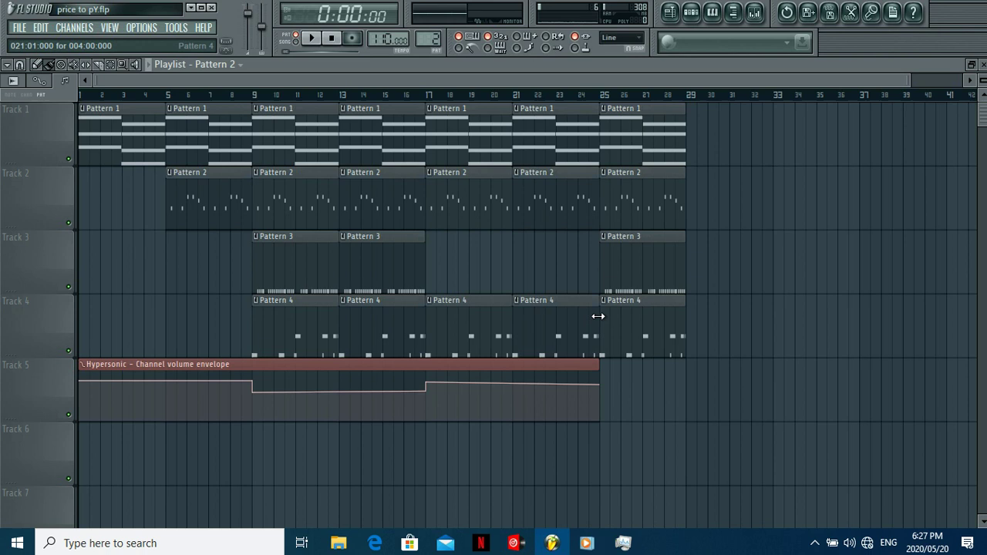
- Play the song, stop it back at the start, then play it again
click(311, 37)
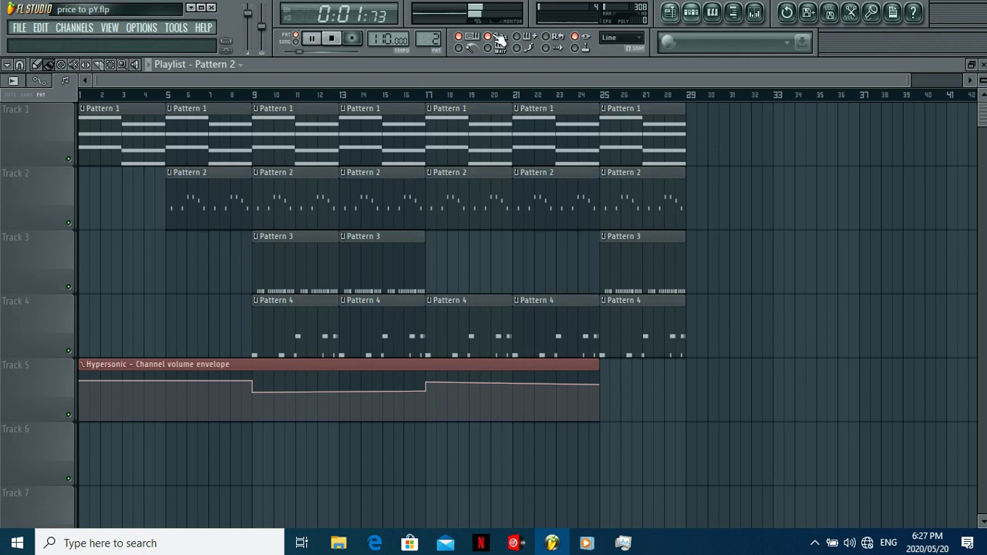
click(331, 38)
click(318, 42)
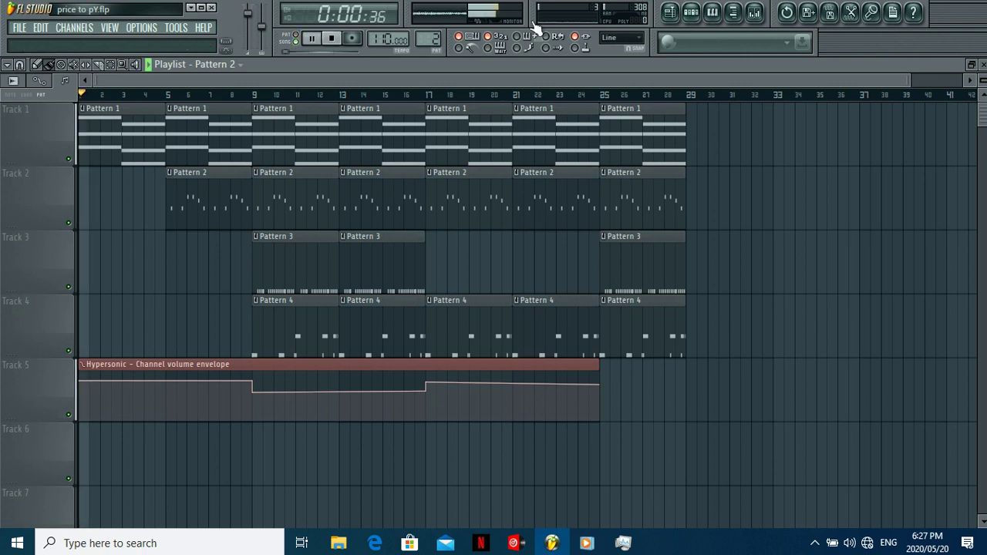
- Zoom the playlist into the arrangement from bar 1 and make Pattern 1 current
click(690, 12)
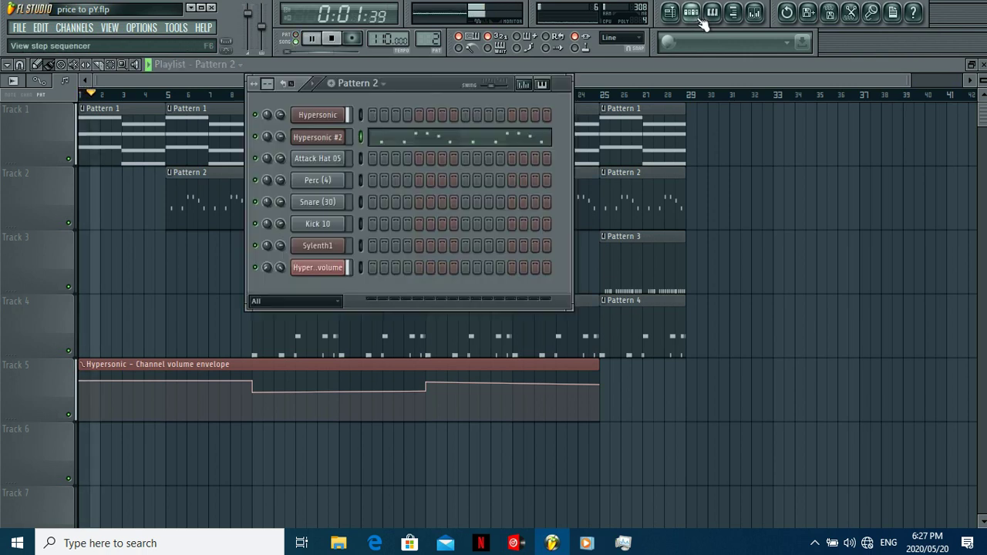
click(640, 87)
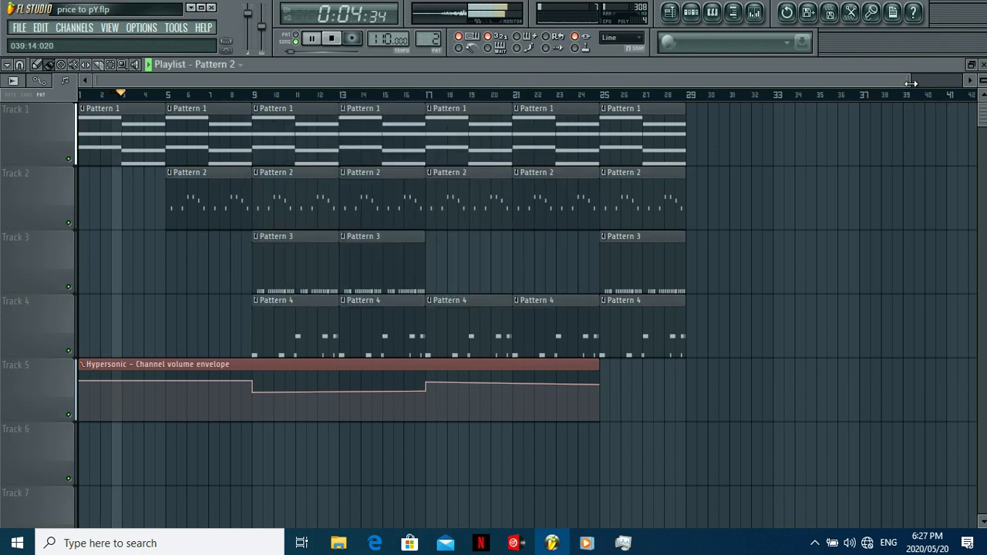
drag(908, 79, 639, 79)
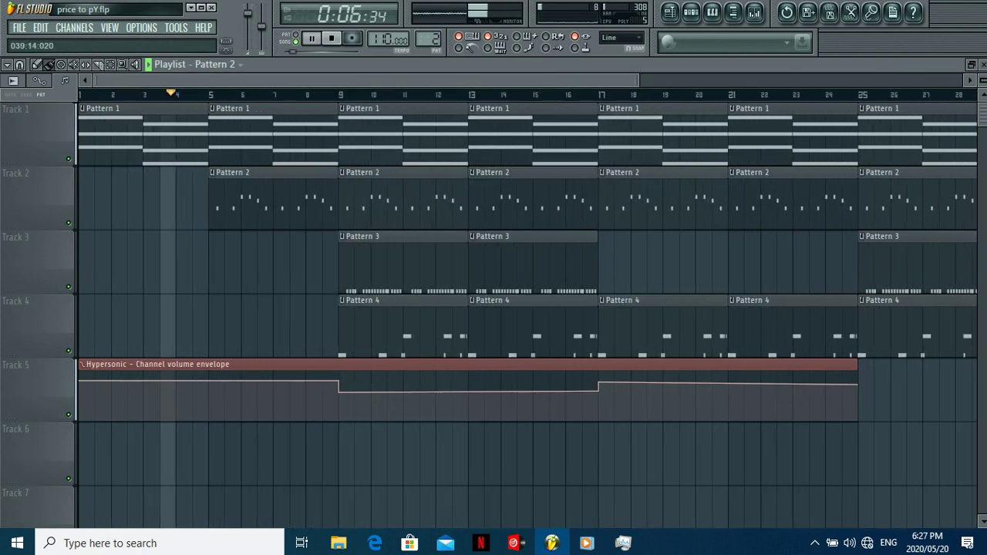
drag(982, 123, 982, 150)
click(628, 131)
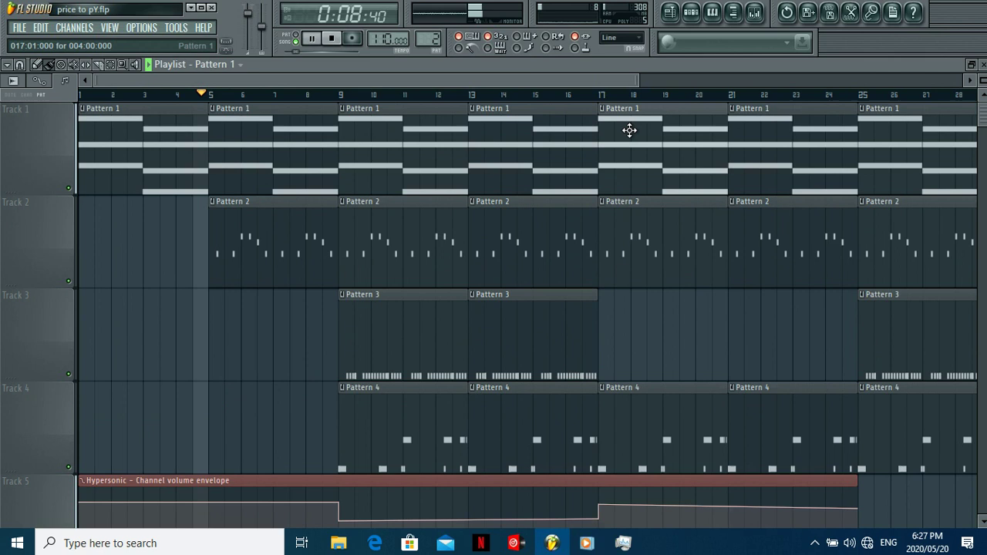
- From Pattern 1's Hypersonic piano roll, switch to Hypersonic #2's F5, G5 and G#5 melody
click(690, 12)
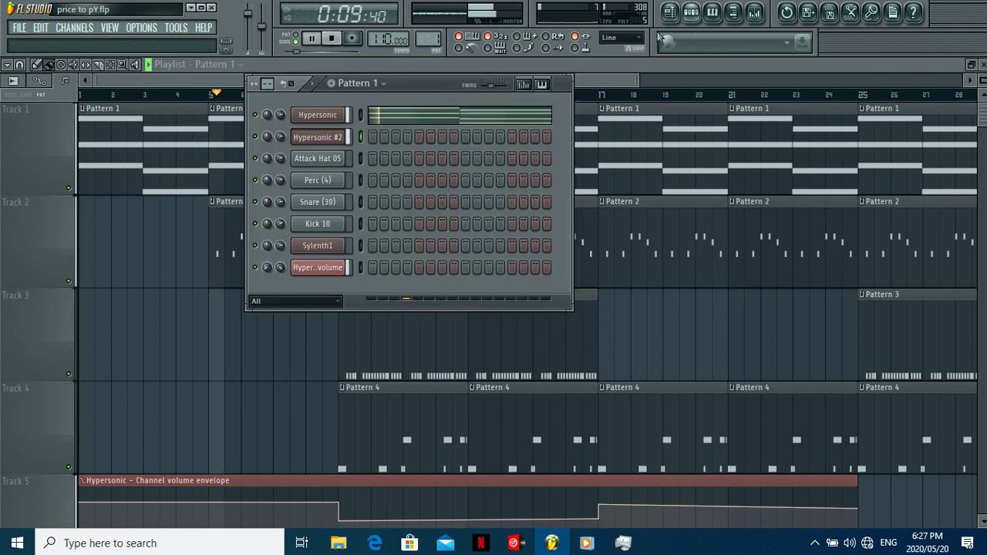
click(451, 117)
drag(476, 82, 720, 77)
drag(84, 80, 51, 80)
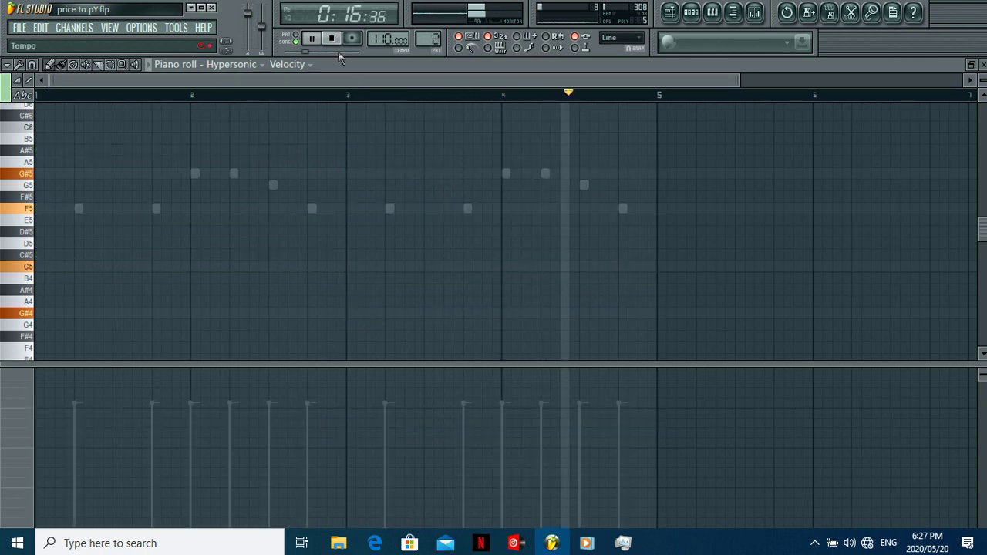
click(236, 64)
click(240, 131)
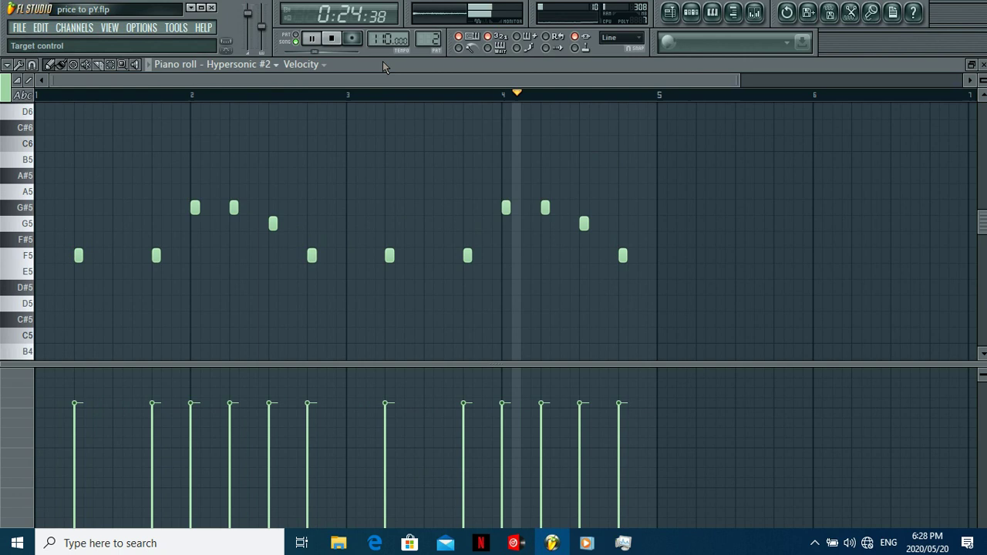
- Review the Attack Hat 05, Perc (4) and Snare (30) parts in the piano roll
scroll(428, 39, up, 1)
click(265, 65)
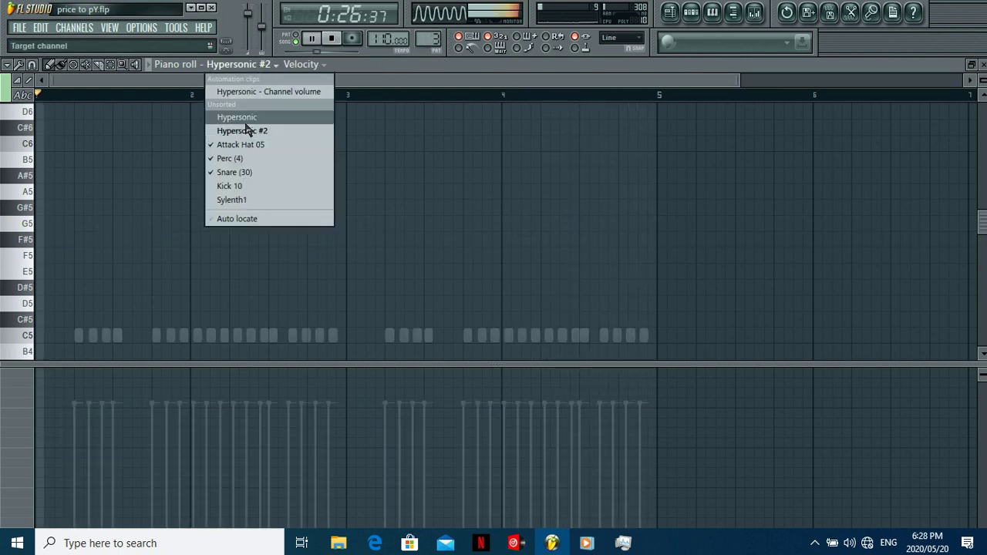
click(271, 144)
click(271, 65)
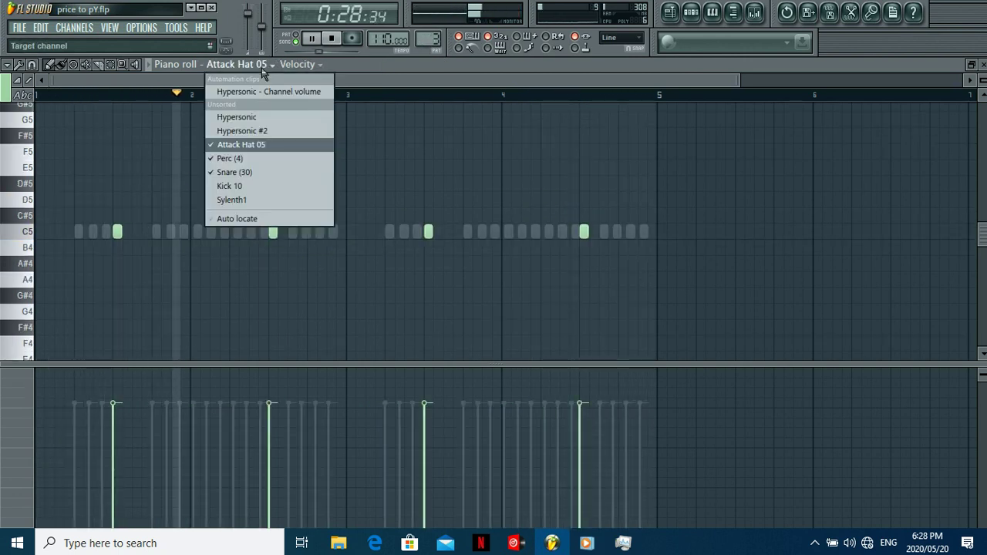
click(250, 158)
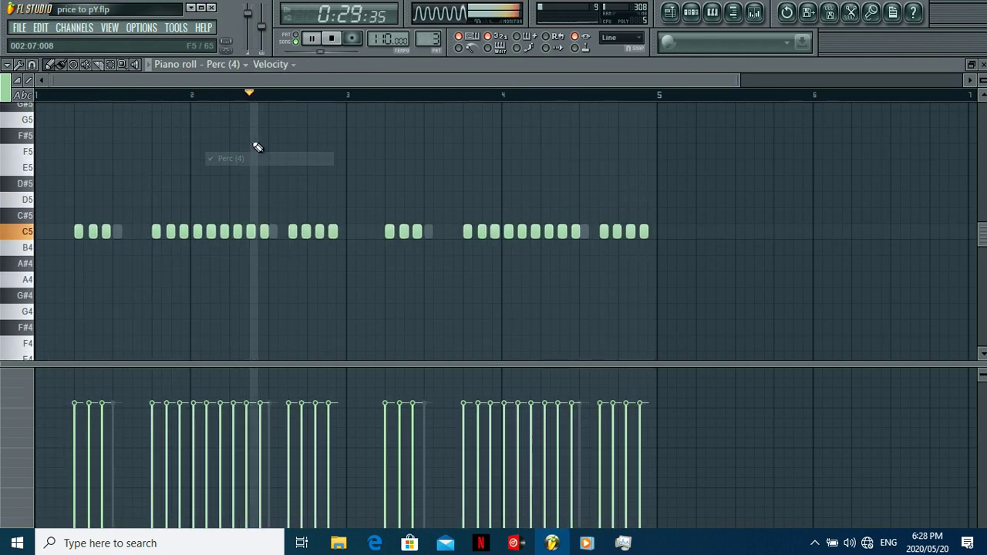
click(236, 64)
click(234, 172)
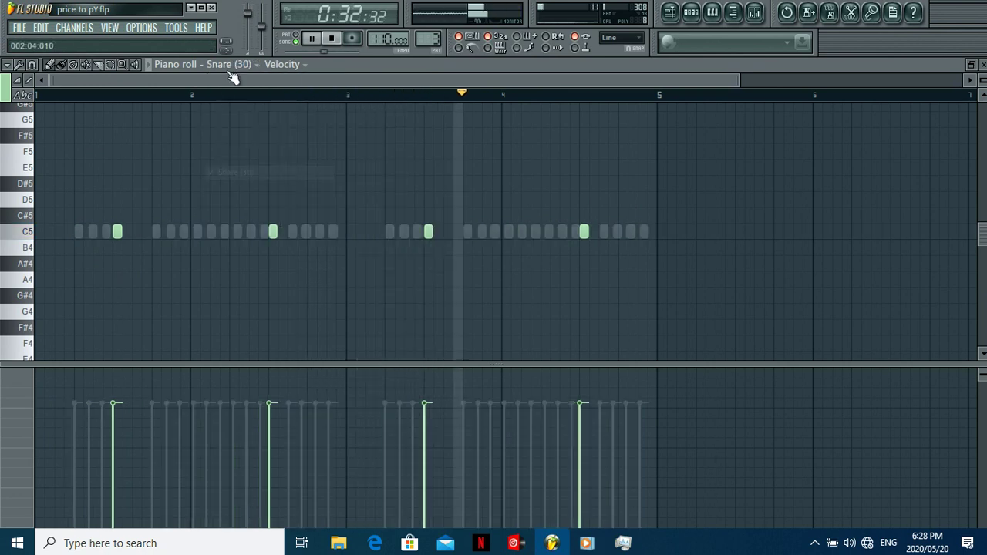
- Review the Kick 10 notes, then show Sylenth1's C5 and F5 bassline
click(235, 64)
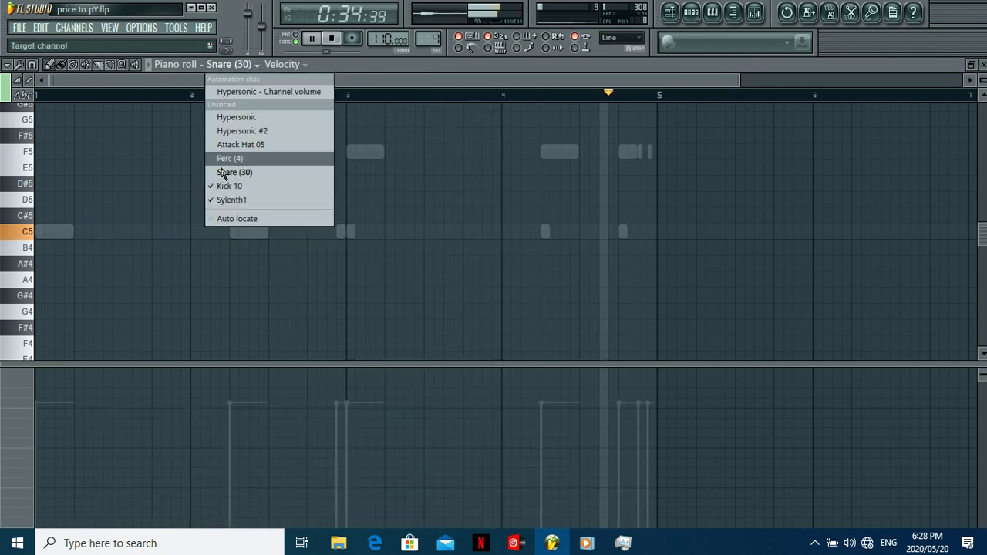
click(232, 189)
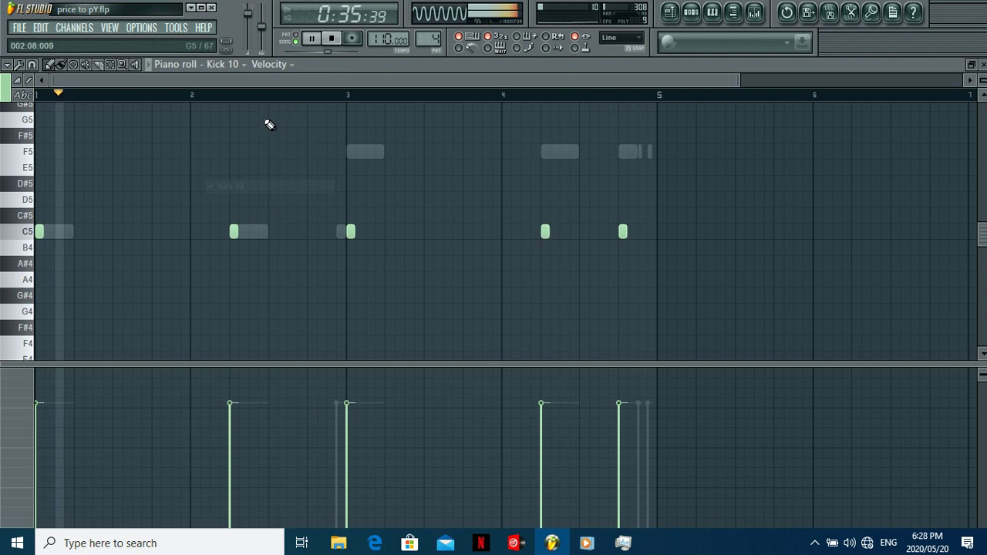
click(235, 65)
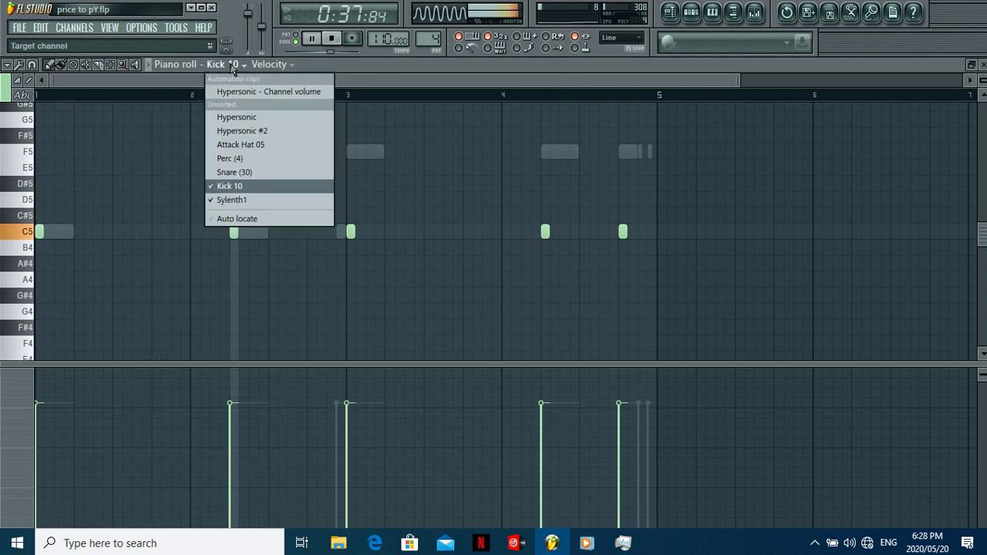
click(245, 198)
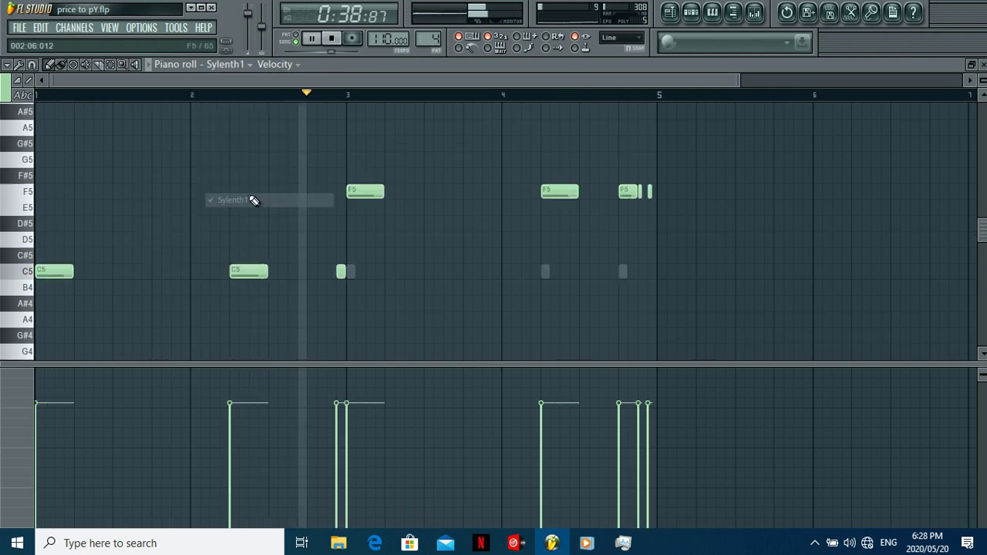
- Return to the zoomed-out playlist arrangement and stop playback at 0:00:00
click(670, 11)
scroll(639, 74, down, 5)
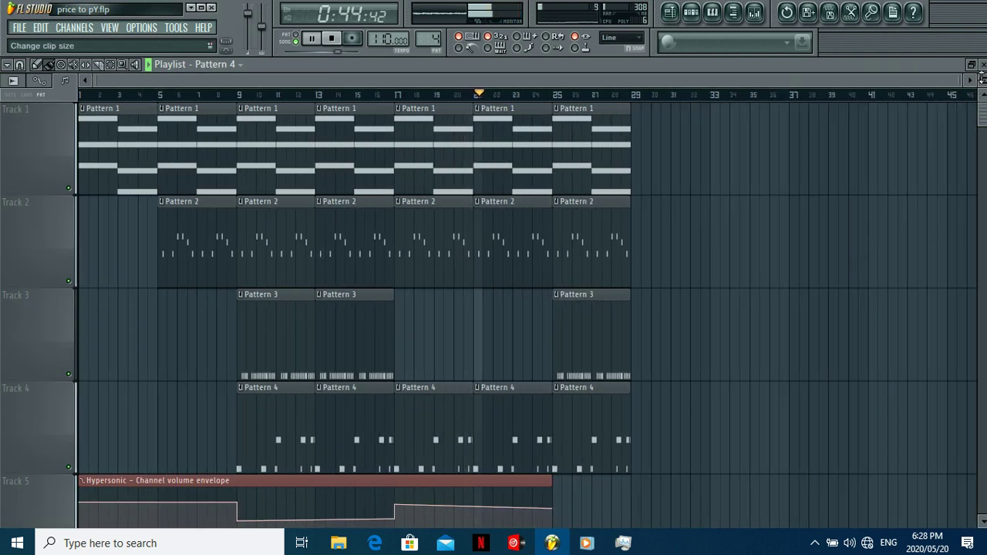
scroll(983, 85, down, 2)
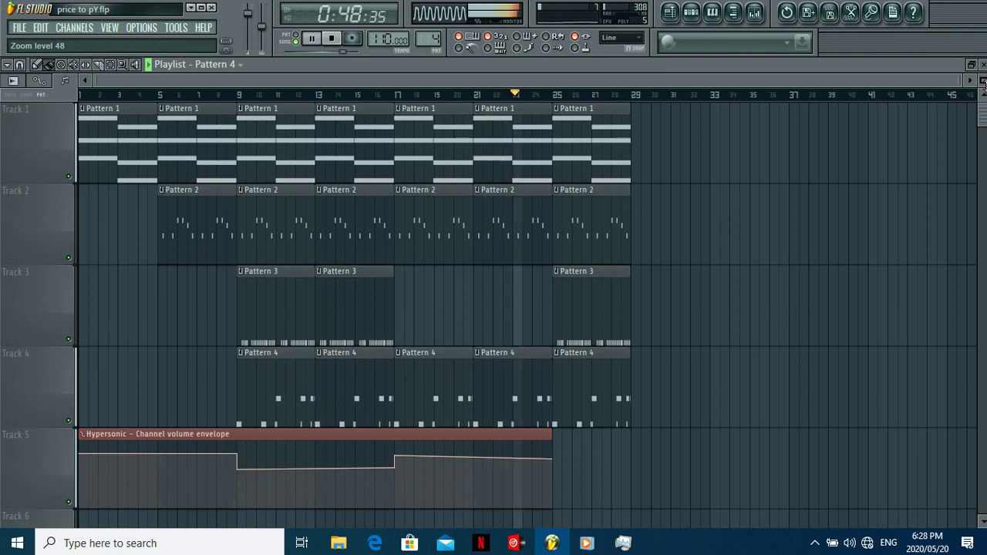
click(337, 40)
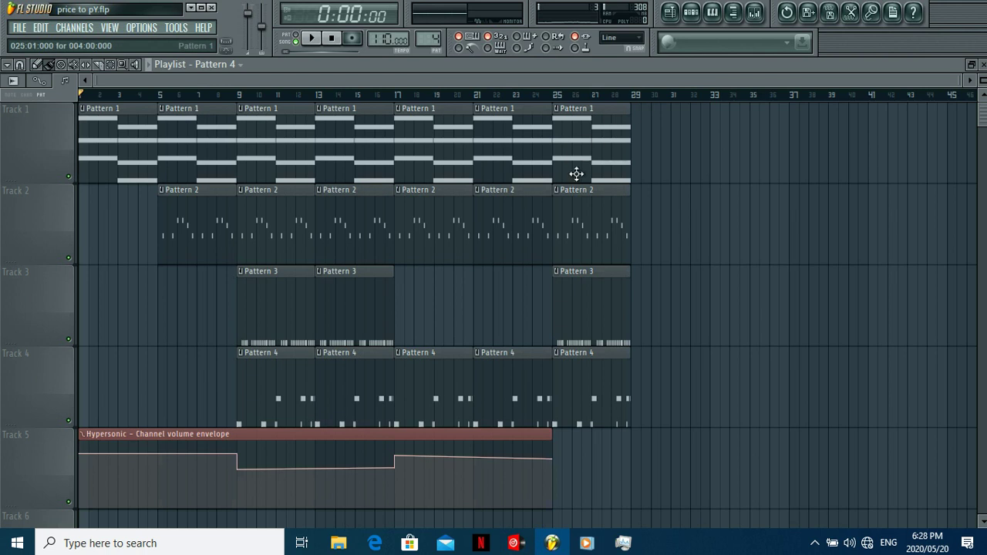
- Open Hypersonic's chord piano roll in Pattern 1, zoomed to show both chords across bars 1–5
click(689, 11)
click(429, 118)
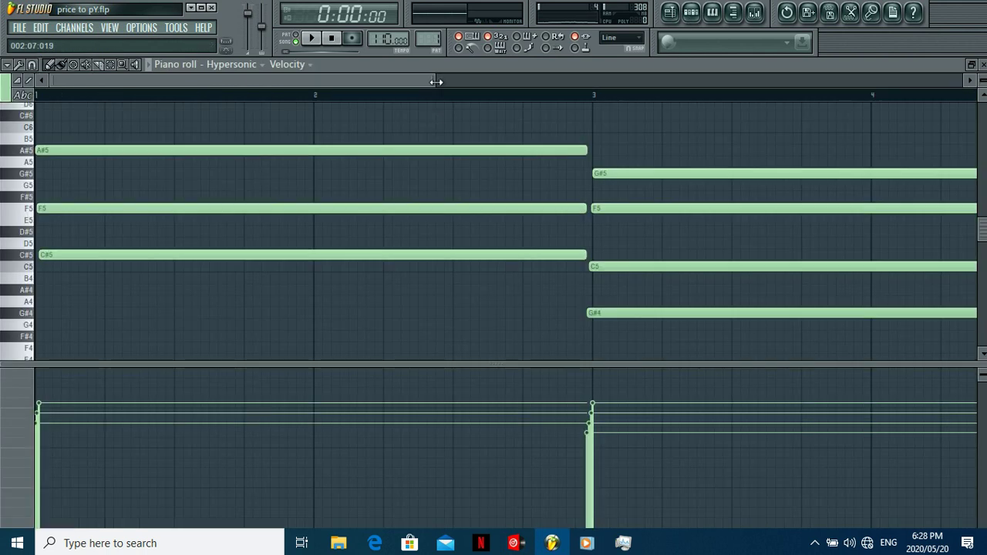
drag(437, 80, 194, 80)
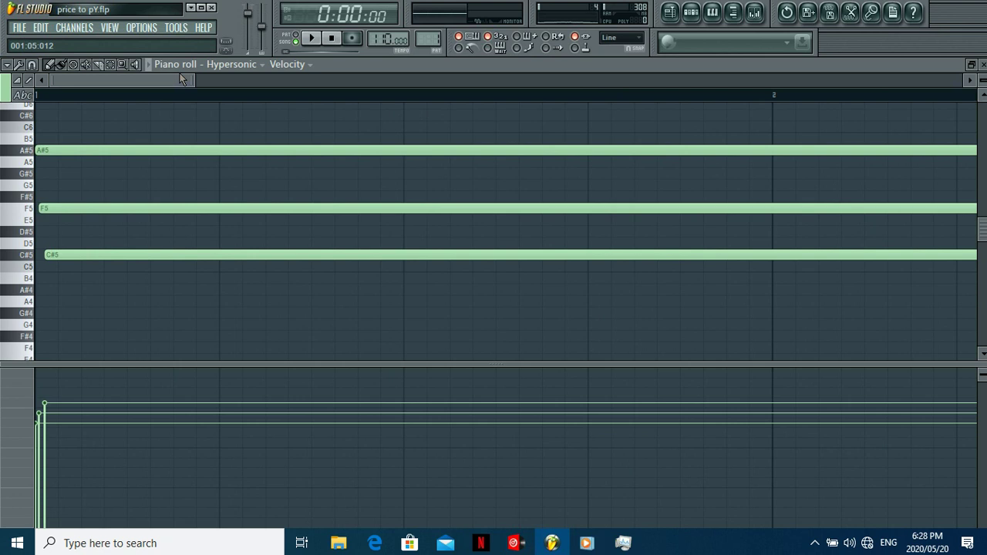
drag(191, 81, 556, 81)
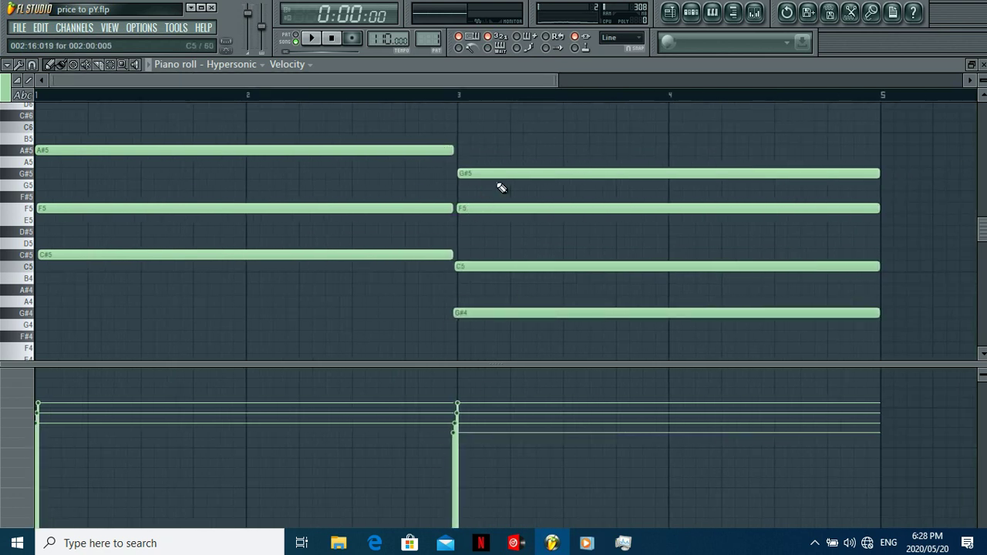
drag(549, 78, 331, 93)
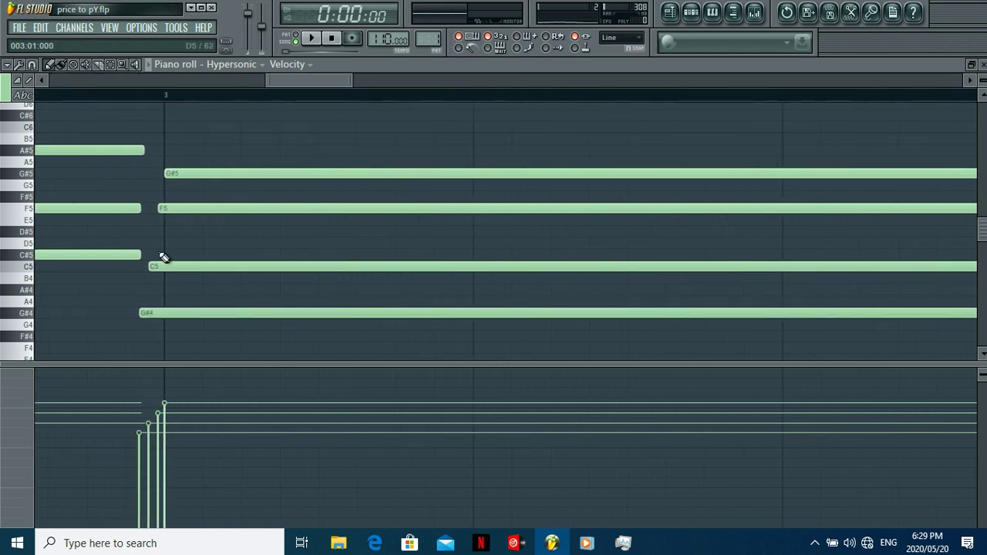
drag(271, 80, 44, 80)
drag(346, 78, 736, 81)
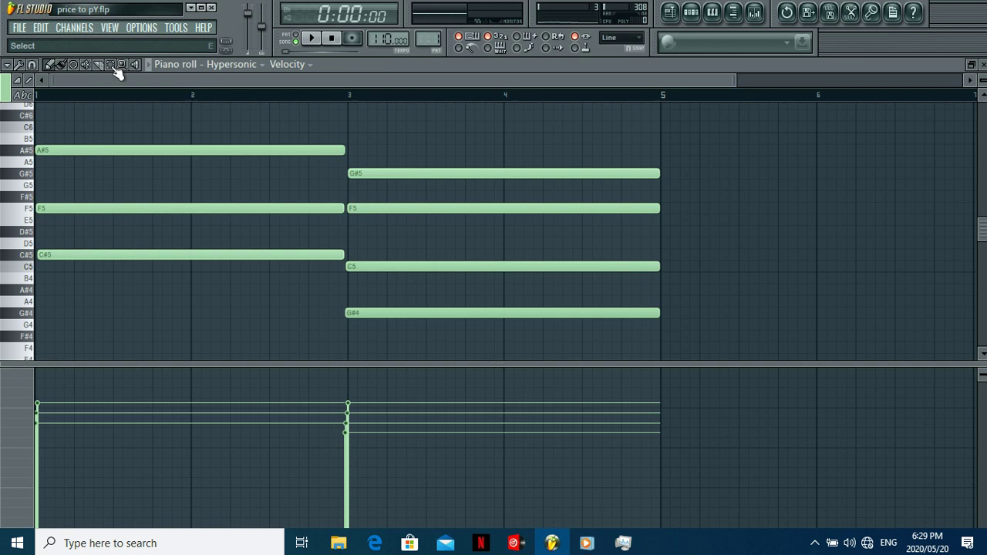
- Select the three notes of the first chord and browse the Tools options without applying any
drag(173, 108, 195, 261)
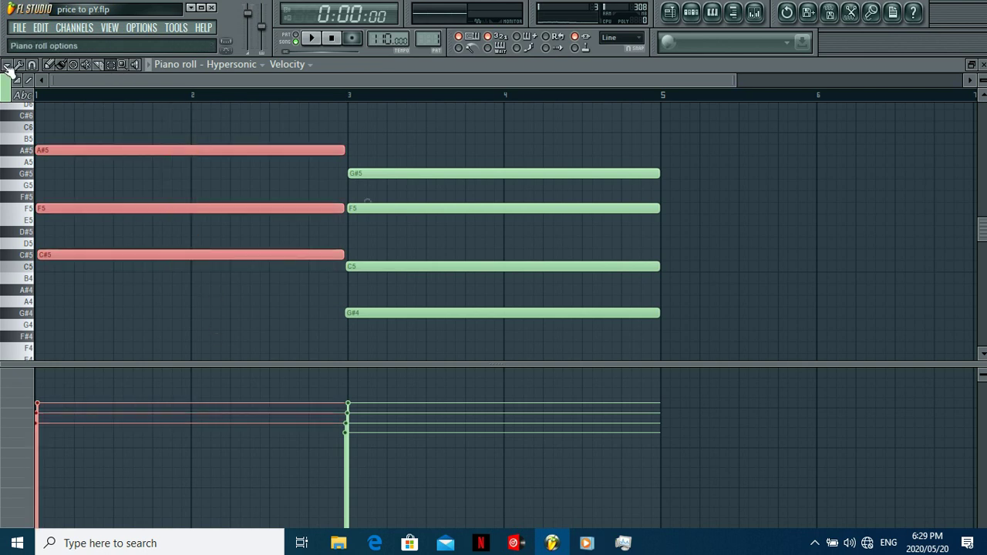
click(6, 65)
mouse_move(60, 106)
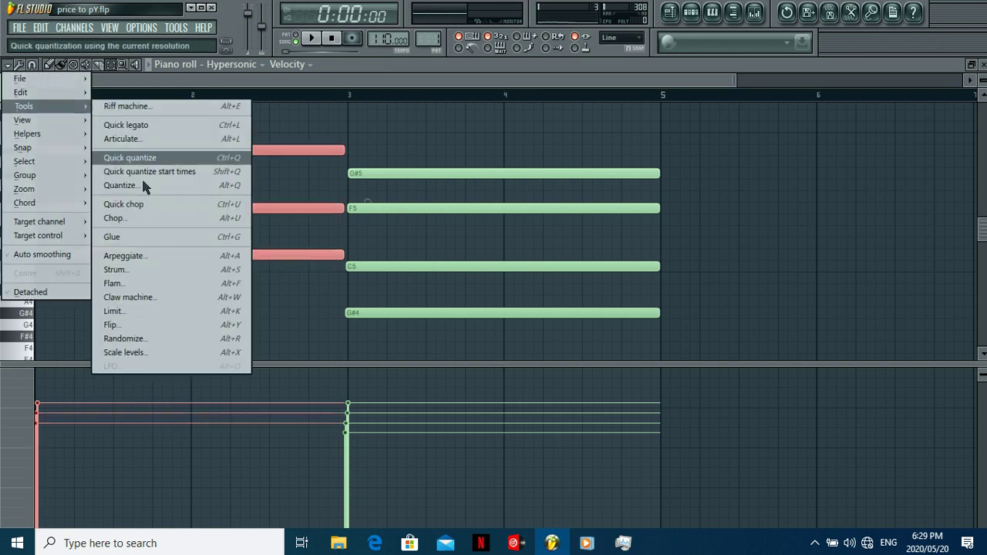
click(434, 87)
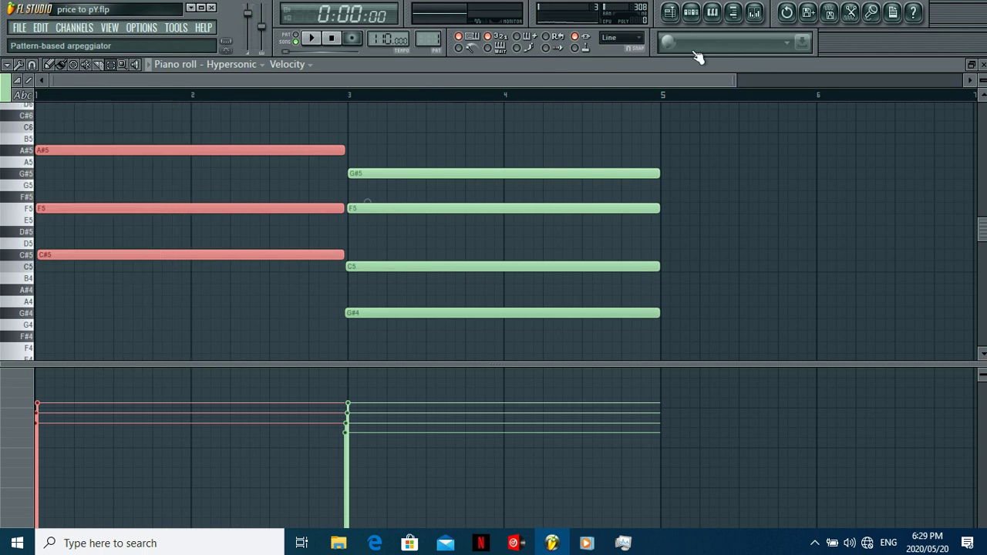
- Review Hypersonic #2's melody in Pattern 2, then switch the channel rack to Pattern 3
click(691, 12)
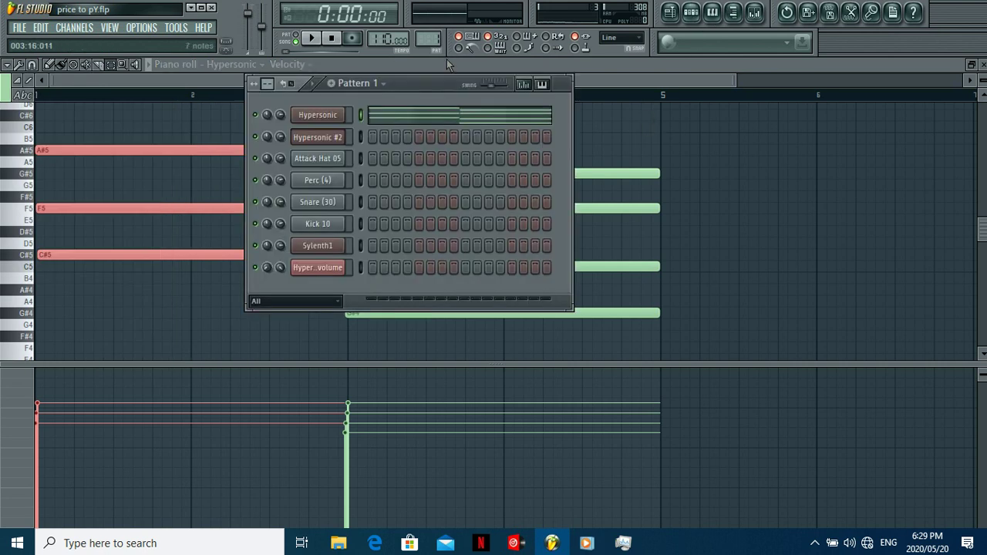
scroll(432, 40, up, 1)
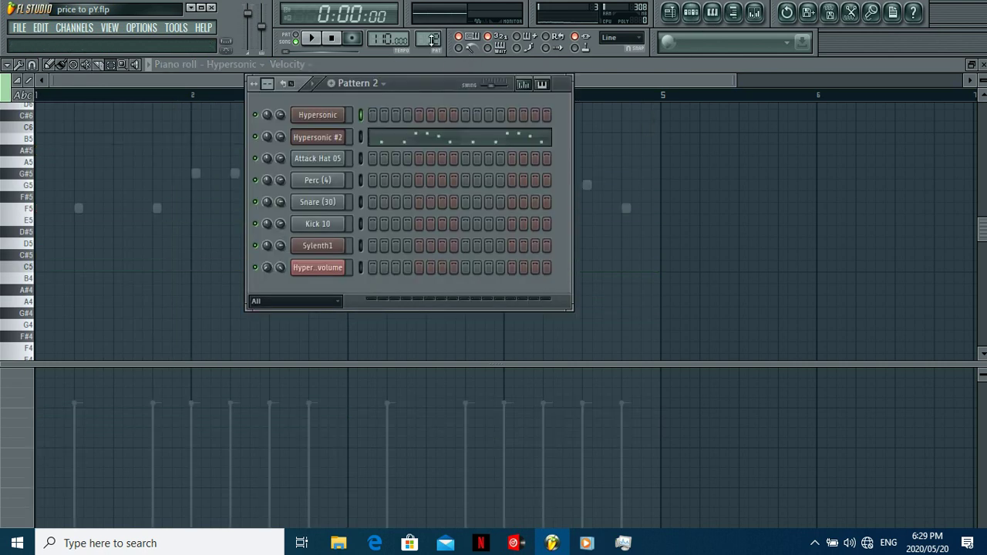
click(431, 139)
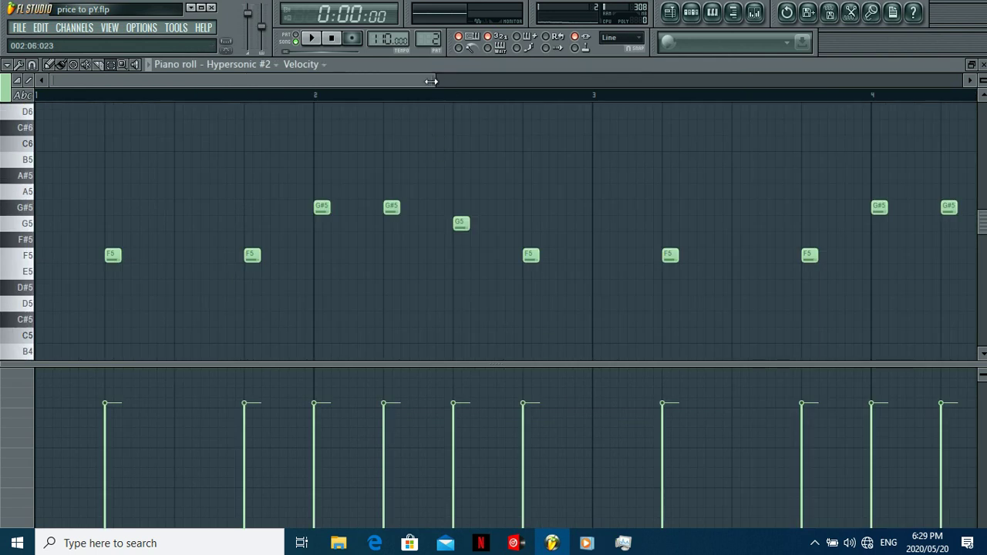
drag(431, 81, 920, 81)
click(692, 12)
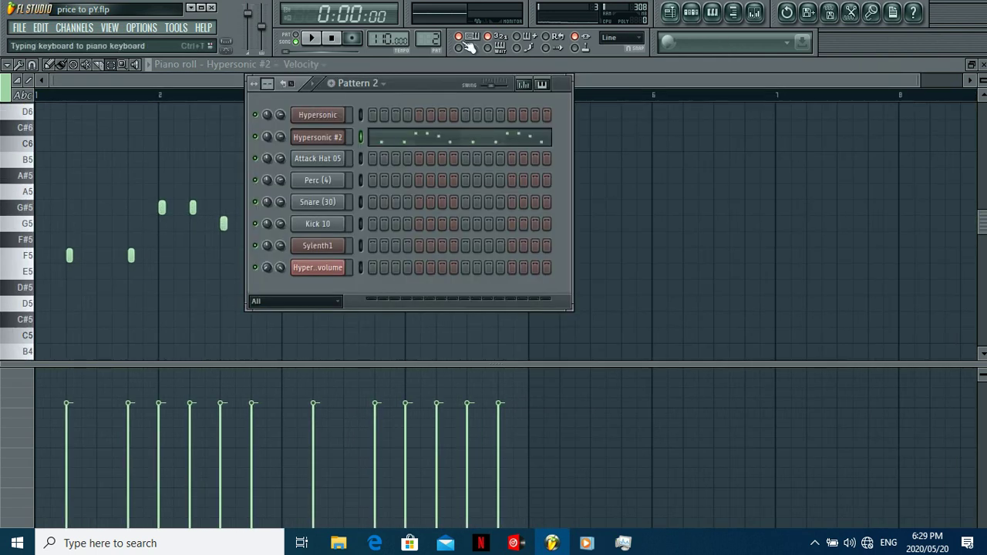
scroll(435, 40, up, 2)
- Inspect the Perc (4) notes zoomed in and out, then switch the channel rack to Pattern 4
scroll(435, 40, down, 1)
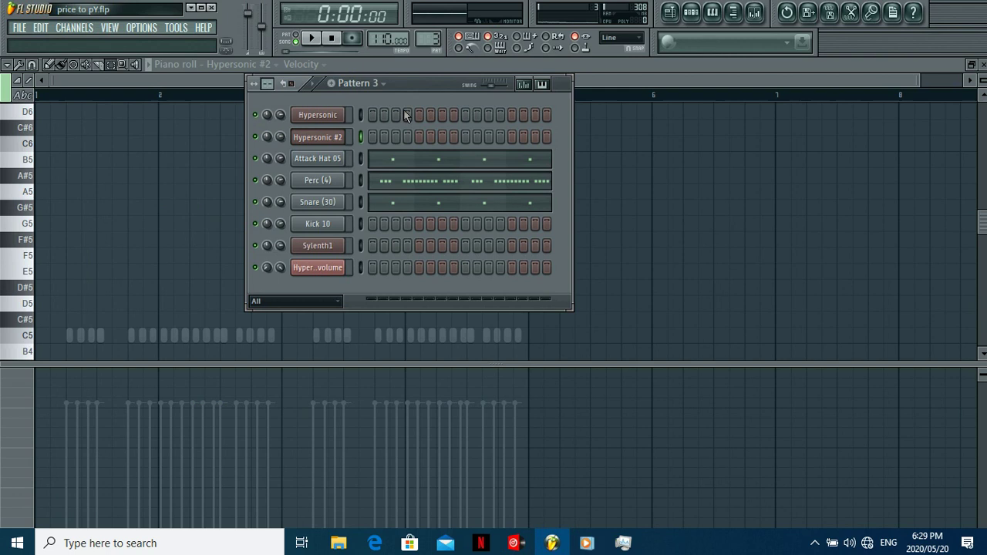
click(386, 186)
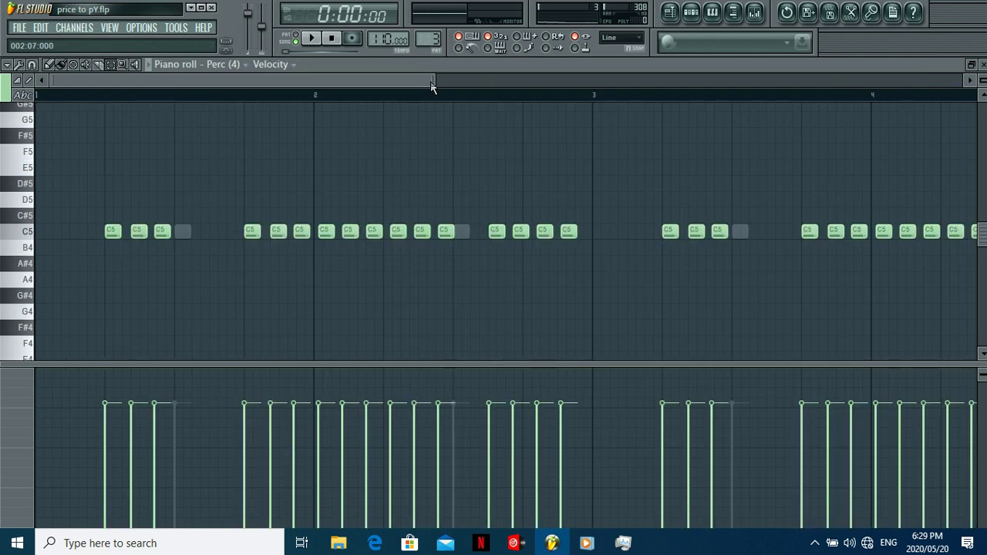
drag(431, 82, 123, 82)
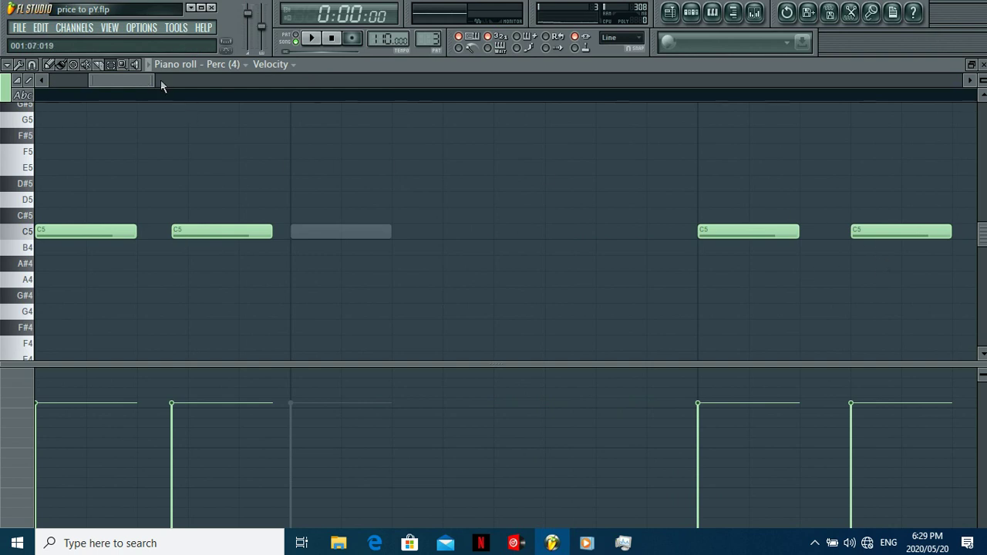
drag(157, 82, 640, 81)
click(691, 12)
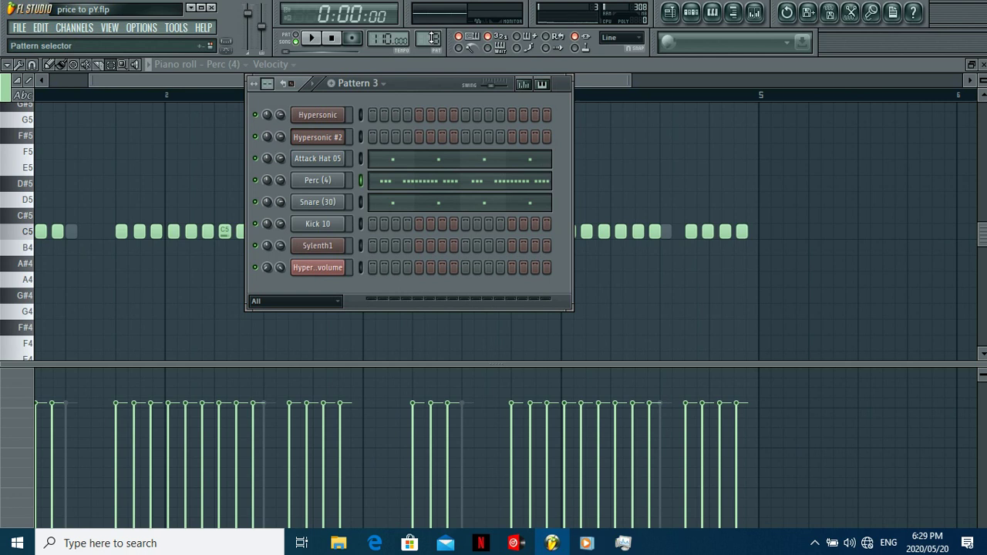
scroll(432, 38, up, 1)
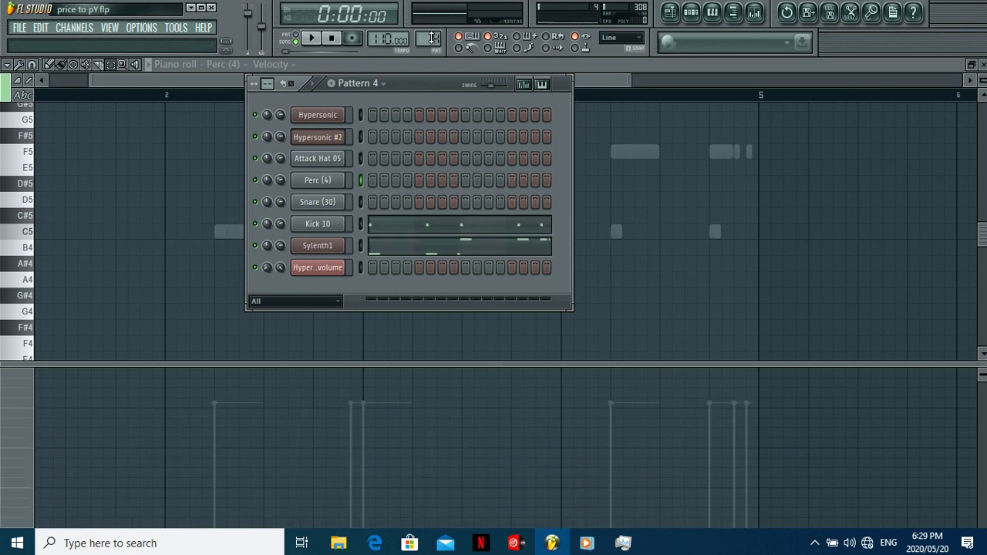
- Open Sylenth1's bassline piano roll, zoomed out to show C5 and F5 across bars 1–5
click(405, 251)
drag(476, 81, 677, 99)
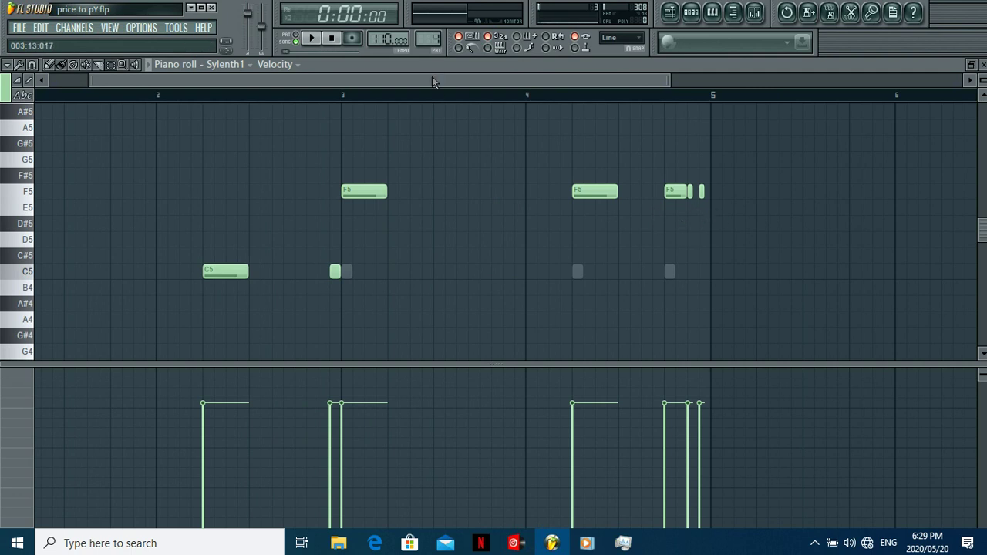
scroll(357, 90, left, 2)
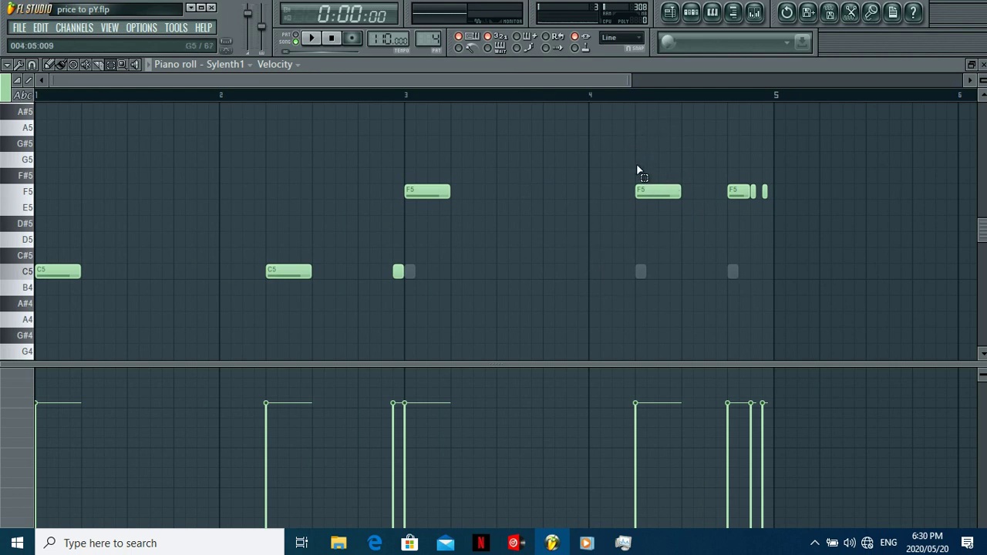
- Toggle the channel rack off and on, leaving it open above the bassline
click(691, 13)
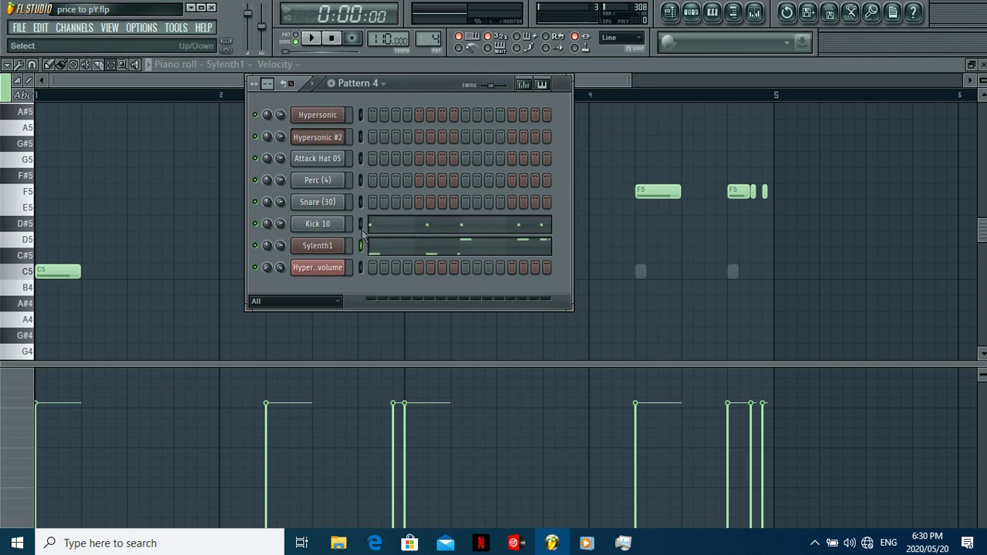
key(F6)
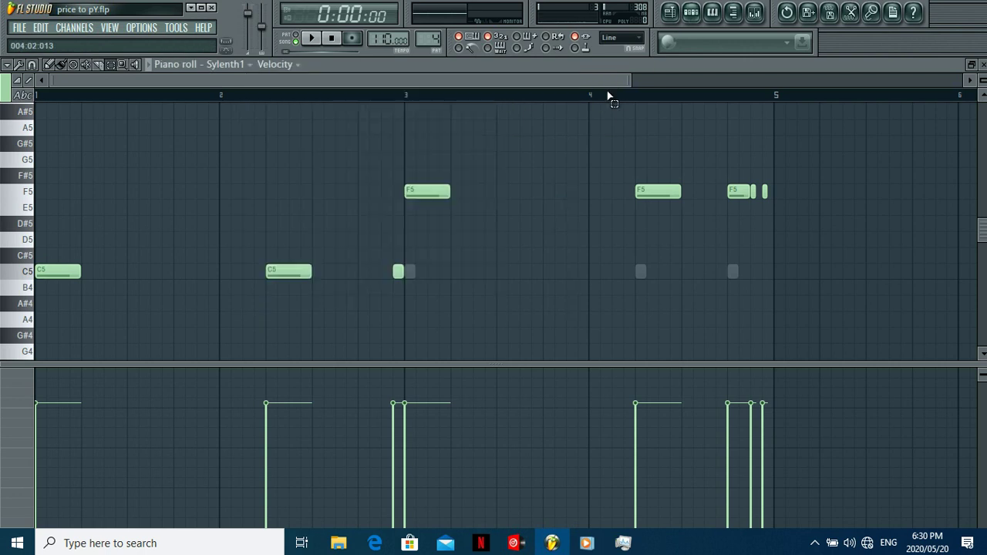
click(692, 21)
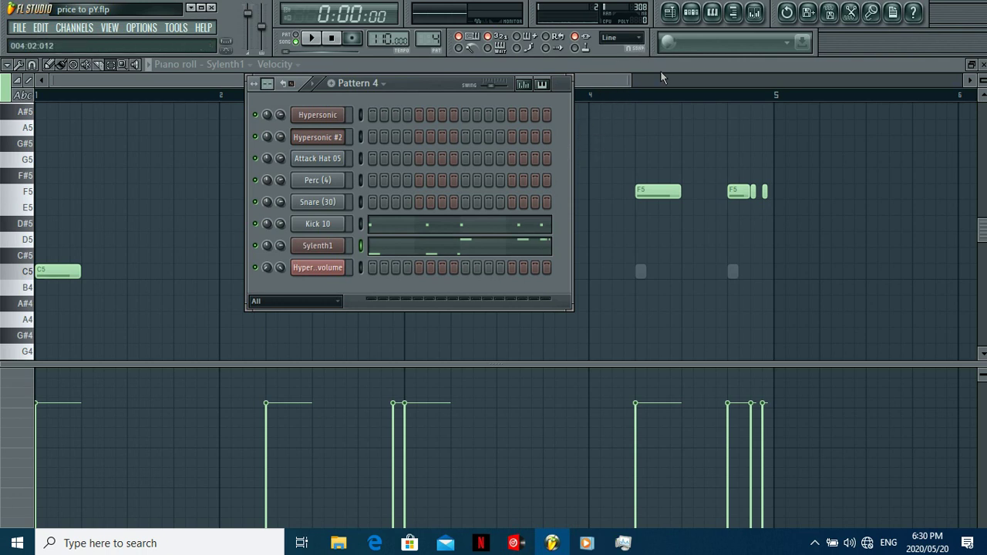
click(691, 12)
click(691, 12)
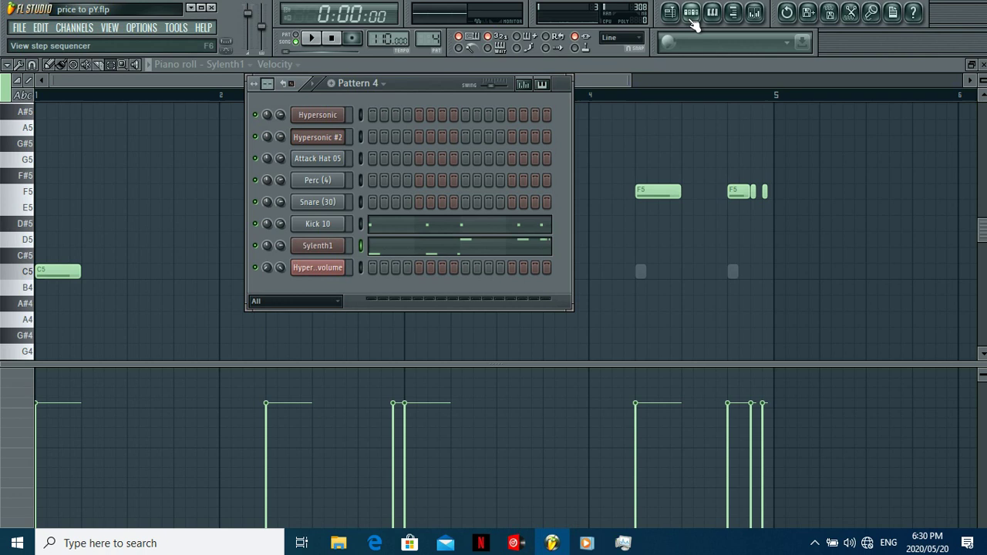
- On the playlist, select Pattern 2 and twice paint then delete a clip at Track 2's start
click(669, 13)
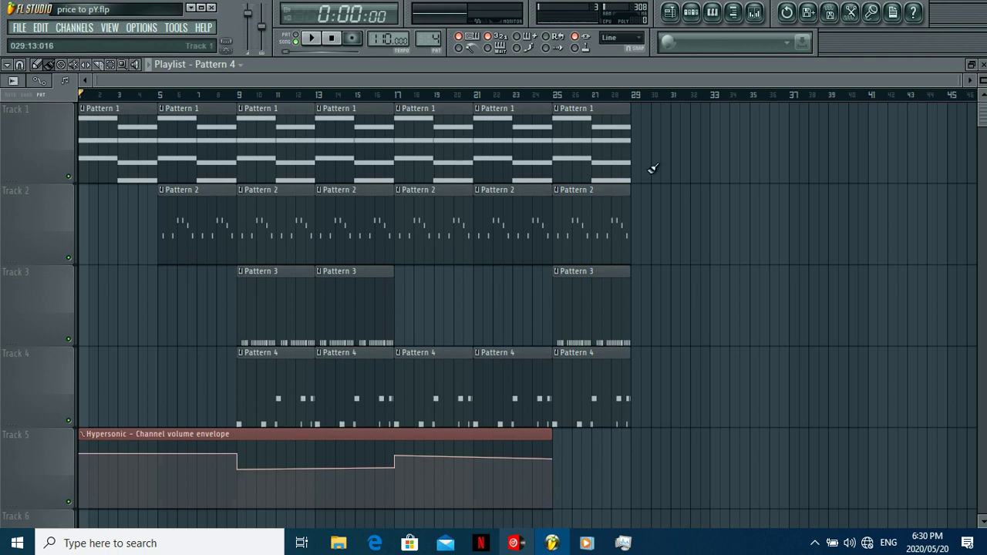
click(212, 211)
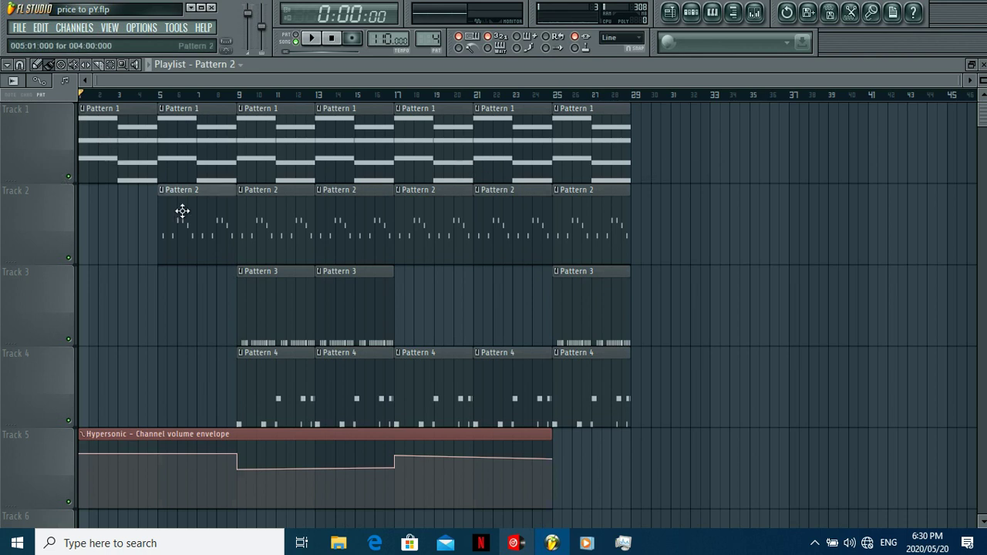
click(91, 229)
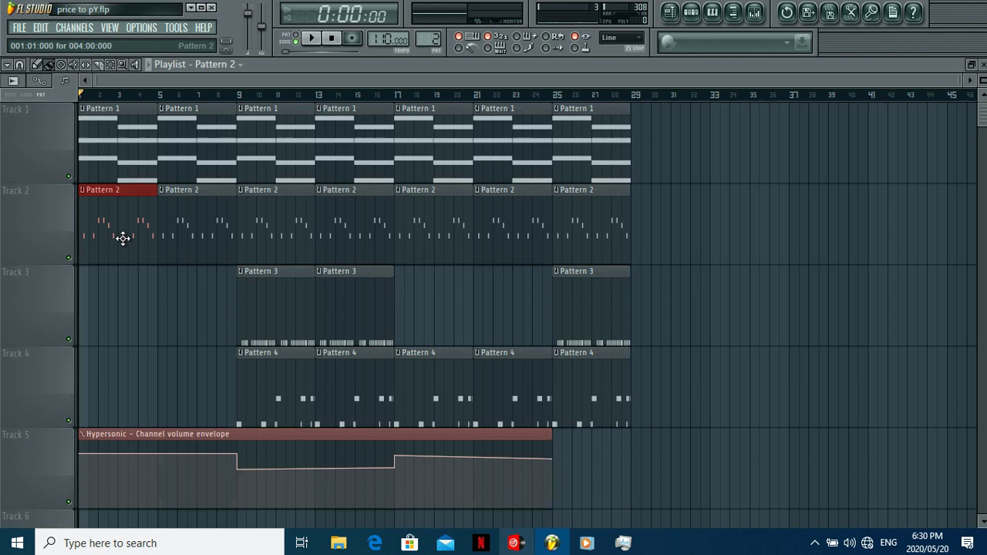
right_click(128, 238)
click(89, 242)
right_click(120, 240)
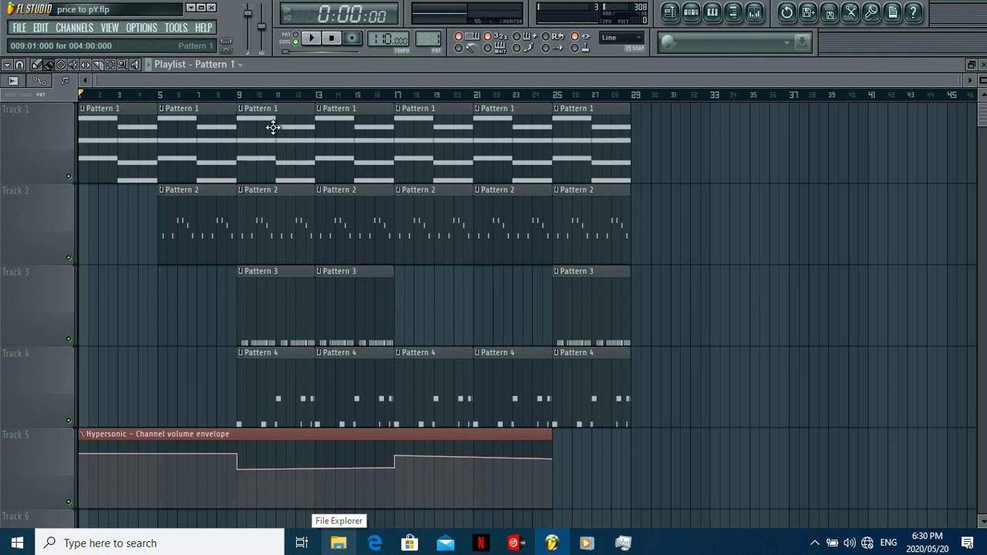
- Inspect Pattern 1's chord notes, then open Pattern 2's instruments in the channel rack
double_click(258, 153)
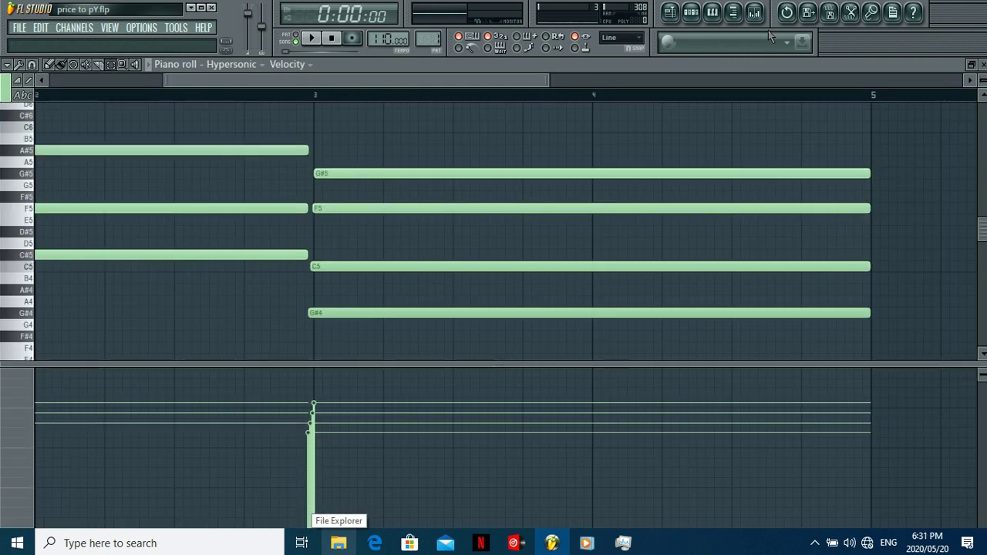
click(671, 17)
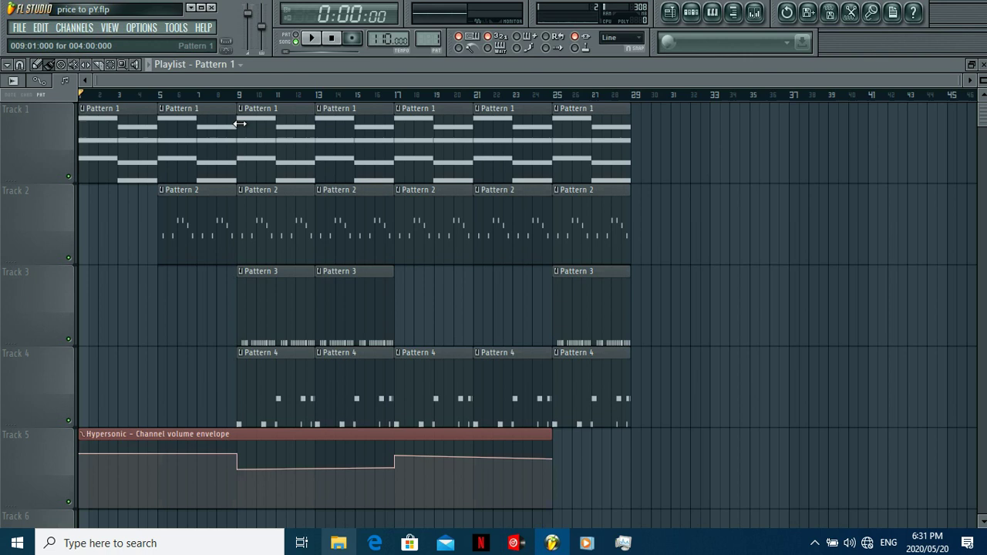
double_click(223, 211)
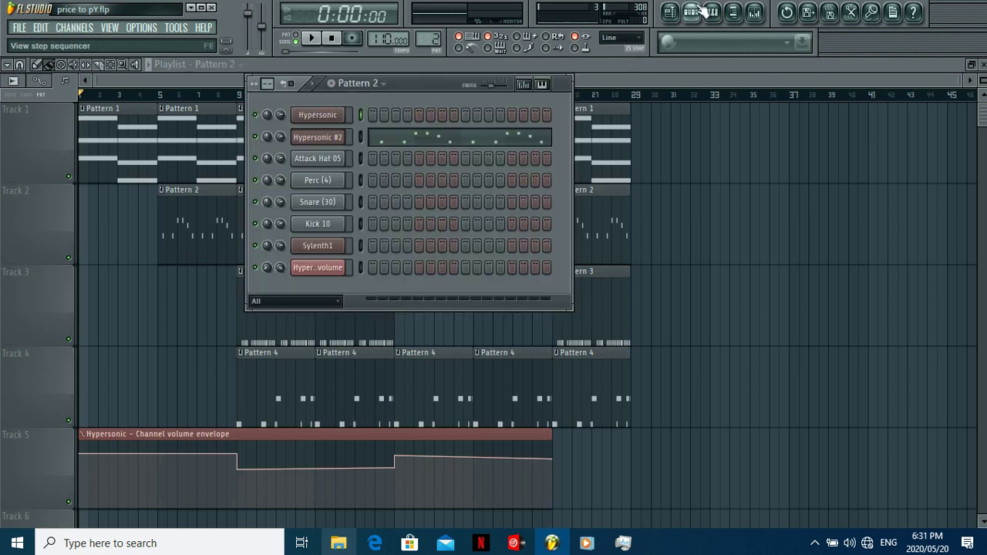
click(267, 84)
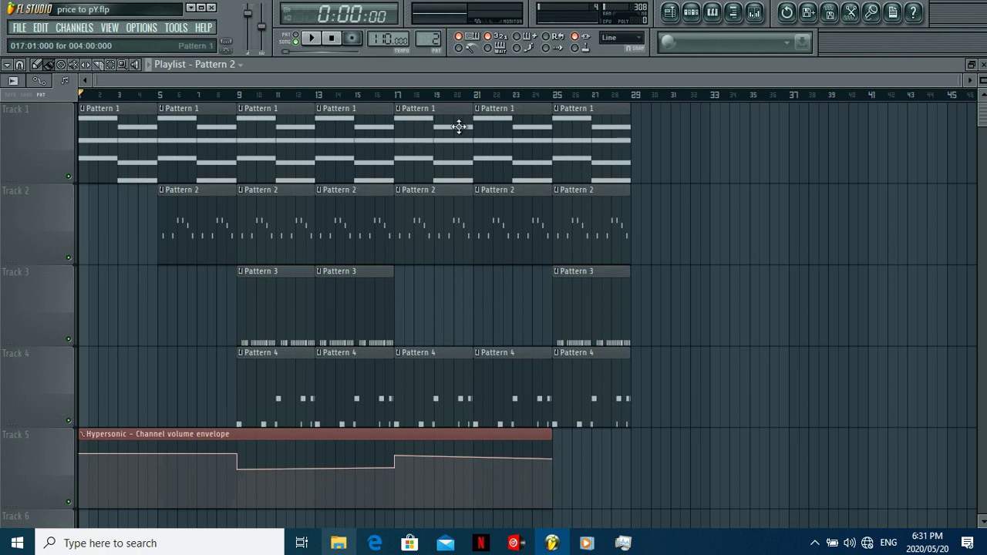
click(692, 12)
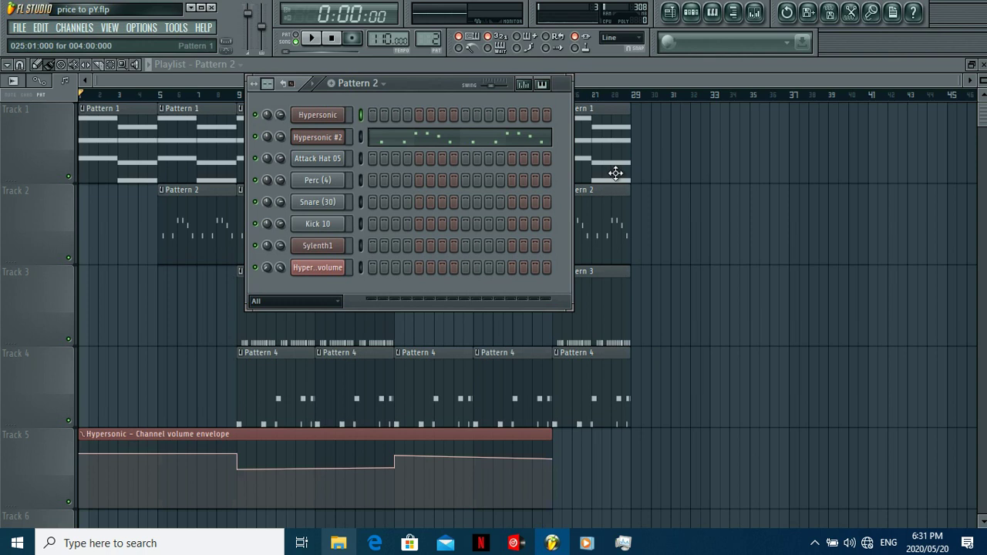